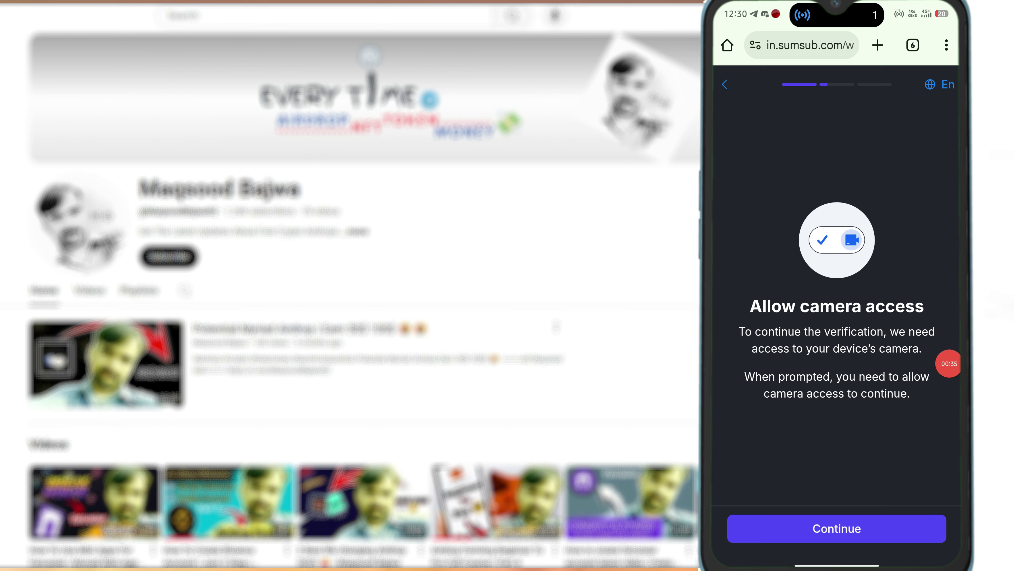
Proceed past the camera access notice in the Sumsub identity verification on the phone.
left_click(837, 528)
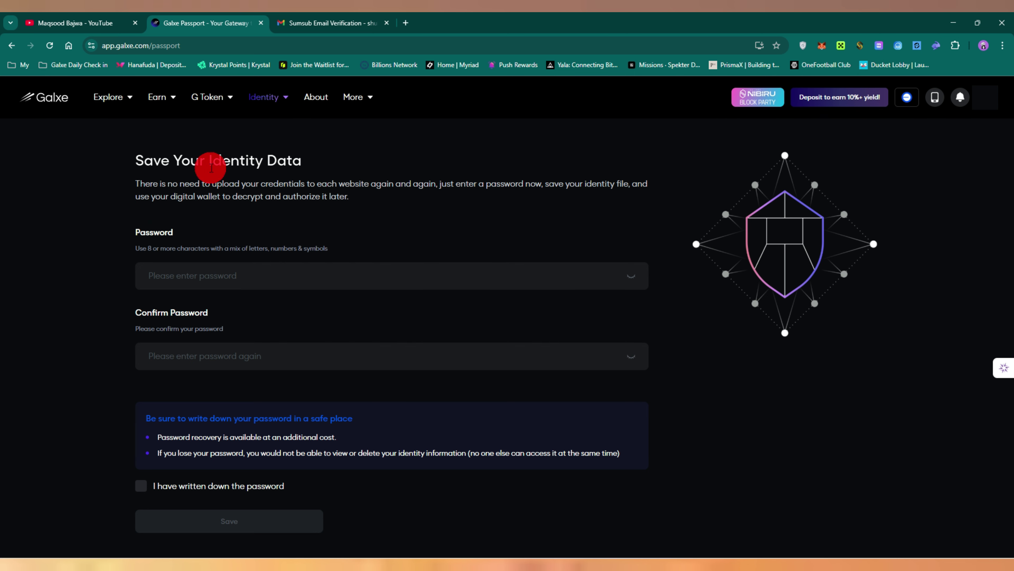
Enter and confirm the identity data password, acknowledge having written it down, and save the identity data.
left_click(203, 272)
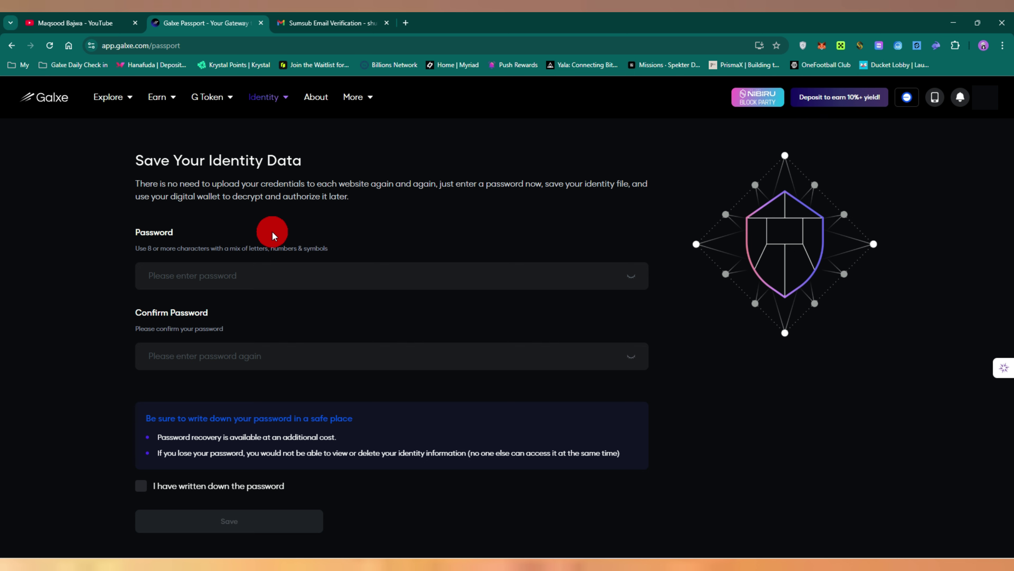
left_click(254, 273)
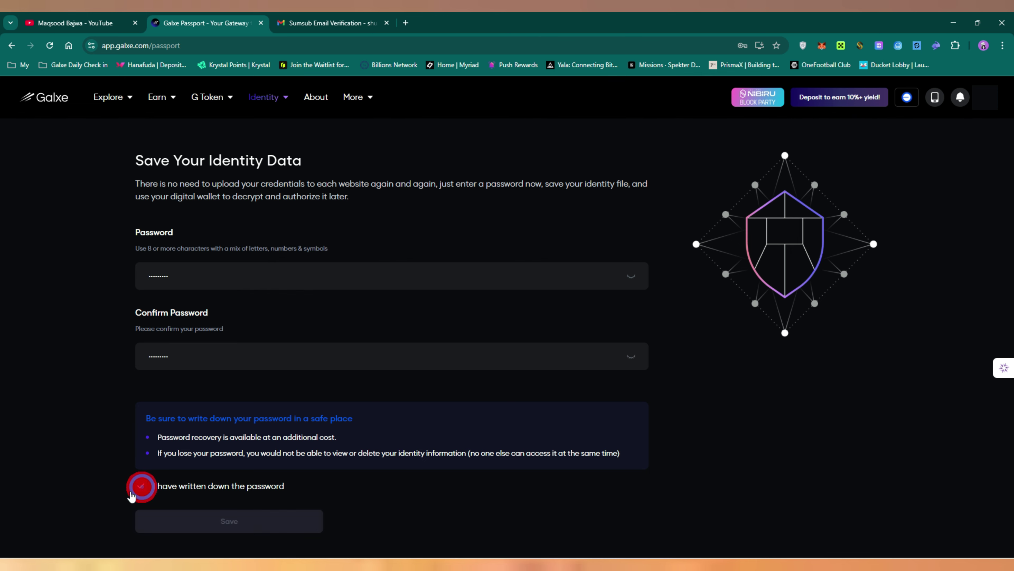
left_click(131, 494)
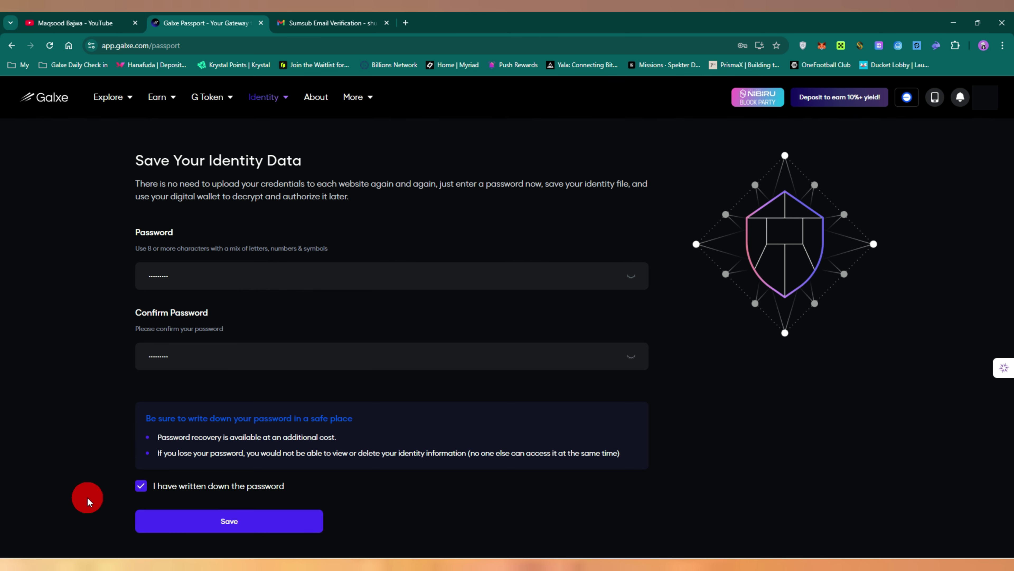
left_click(226, 519)
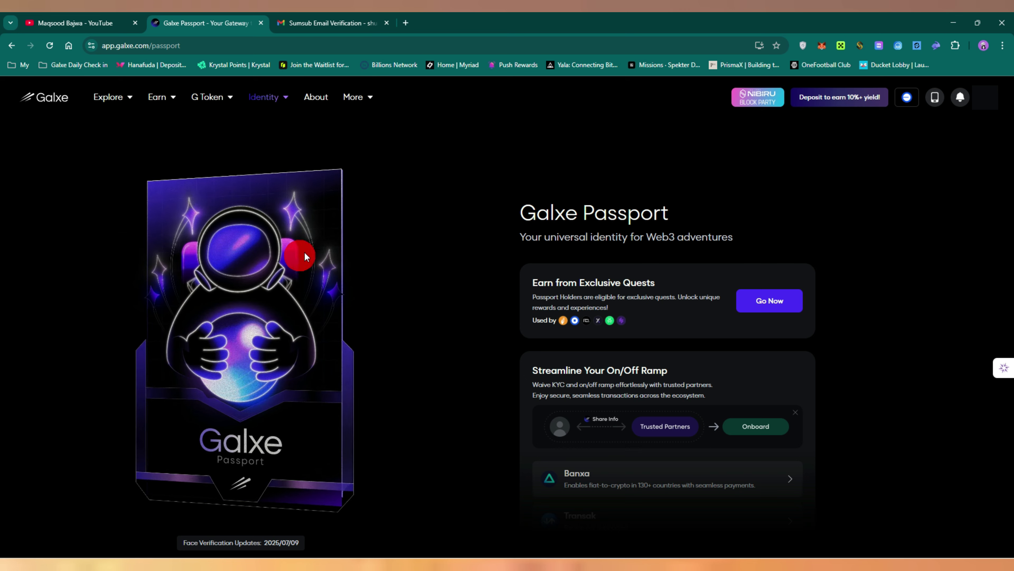
Look over the Galxe Passport page, including the exclusive quests, on/off ramp partners and passport management options.
scroll(512, 292, "down", 5)
scroll(359, 320, "down", 3)
scroll(358, 358, "up", 4)
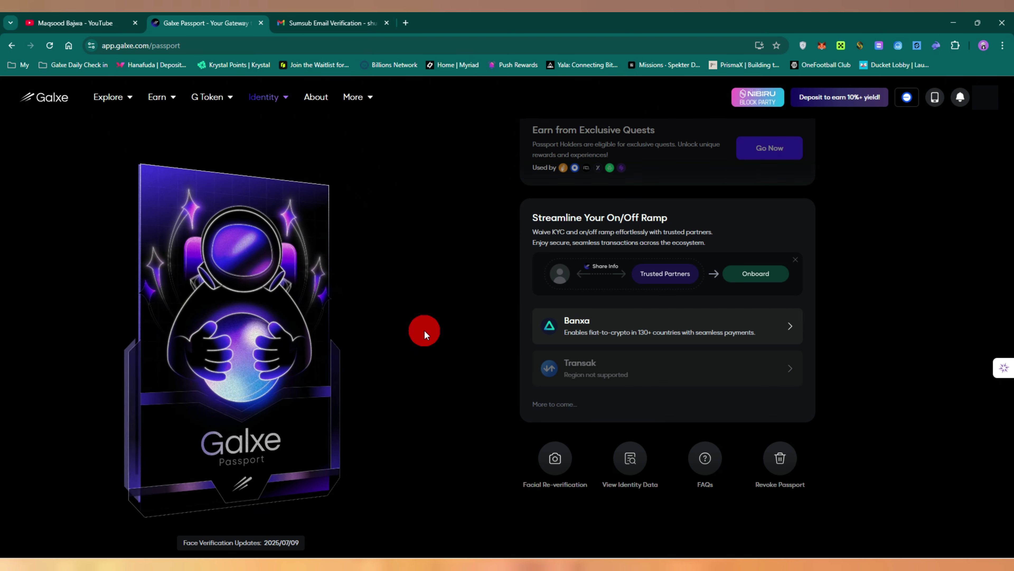
scroll(416, 327, "down", 1)
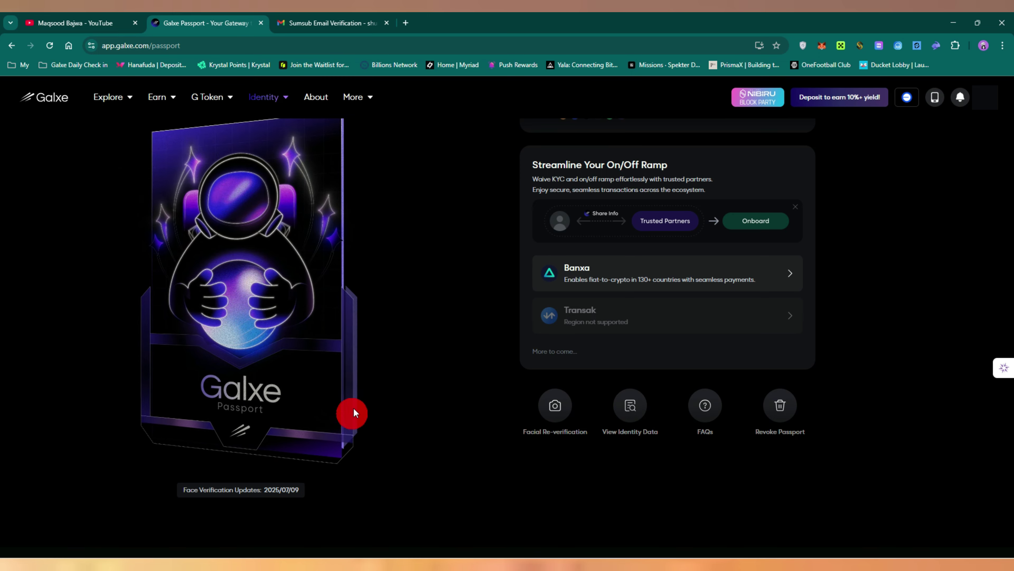
scroll(353, 412, "up", 1)
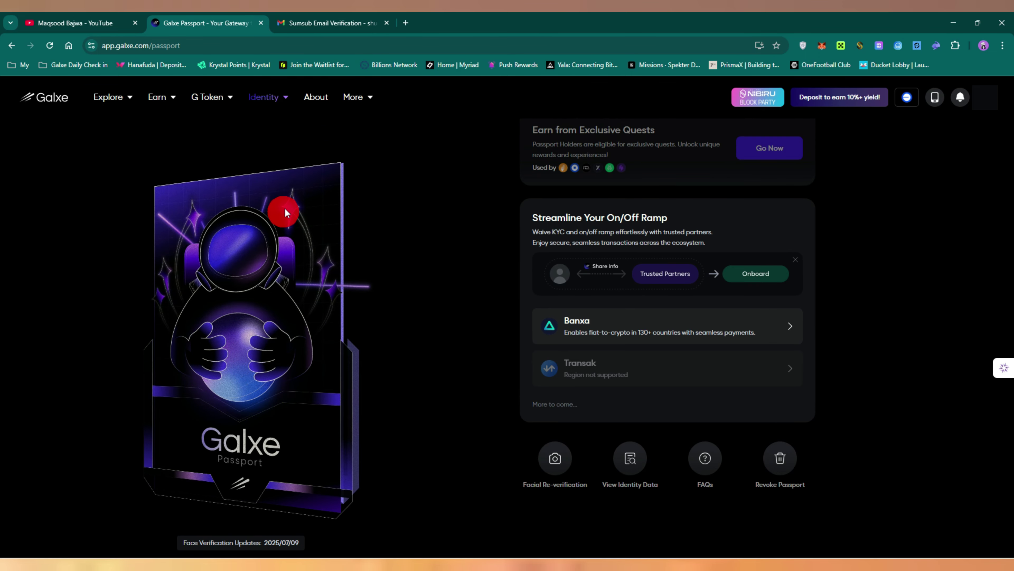
scroll(453, 331, "up", 3)
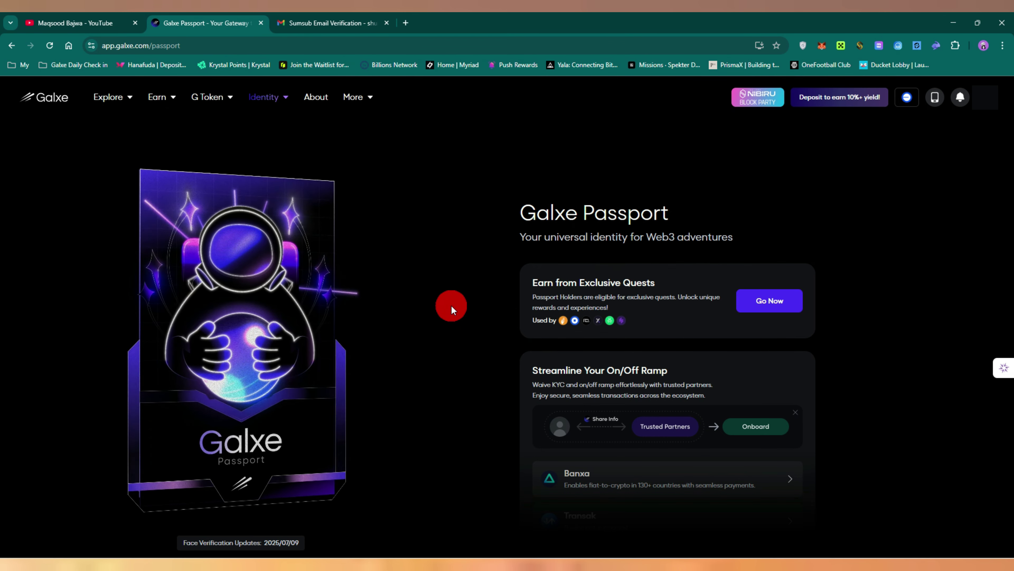
scroll(453, 309, "down", 1)
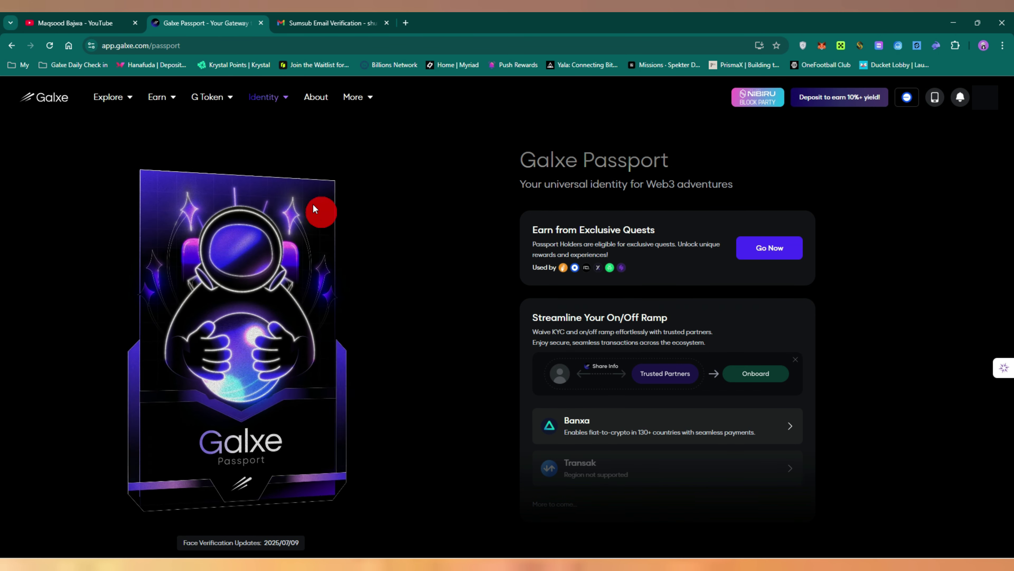
Return to the Mitosis Ecosystem campaign, open the Into the Alignment: Chromo quest and verify its Galxe Passport V2 Holders requirement.
right_click(12, 46)
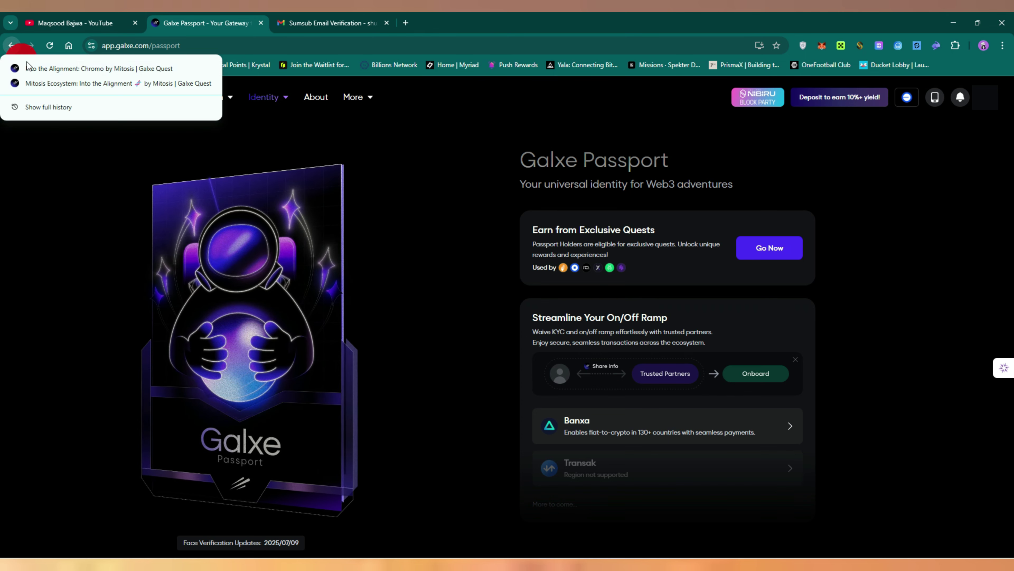
left_click(44, 83)
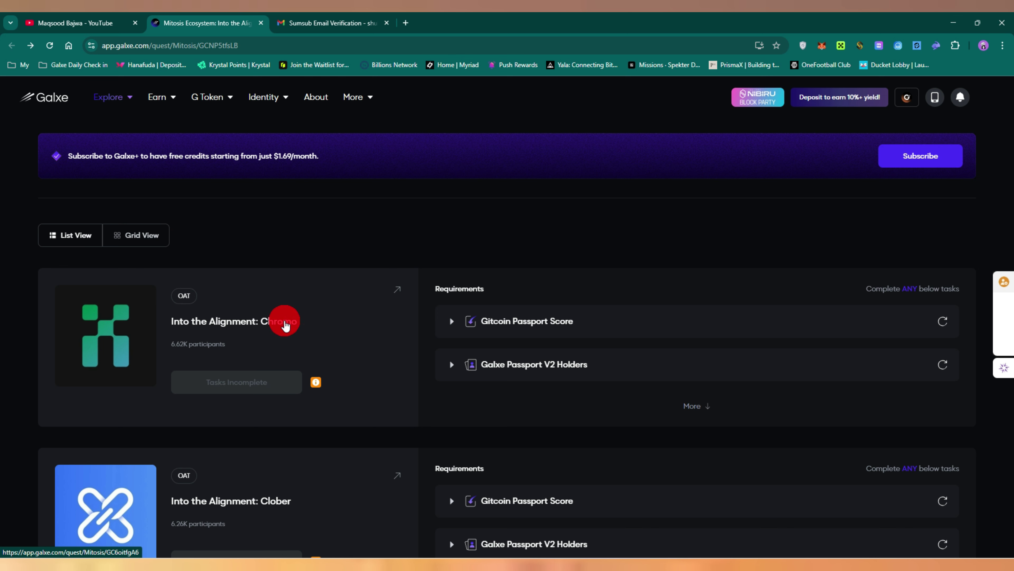
left_click(226, 323)
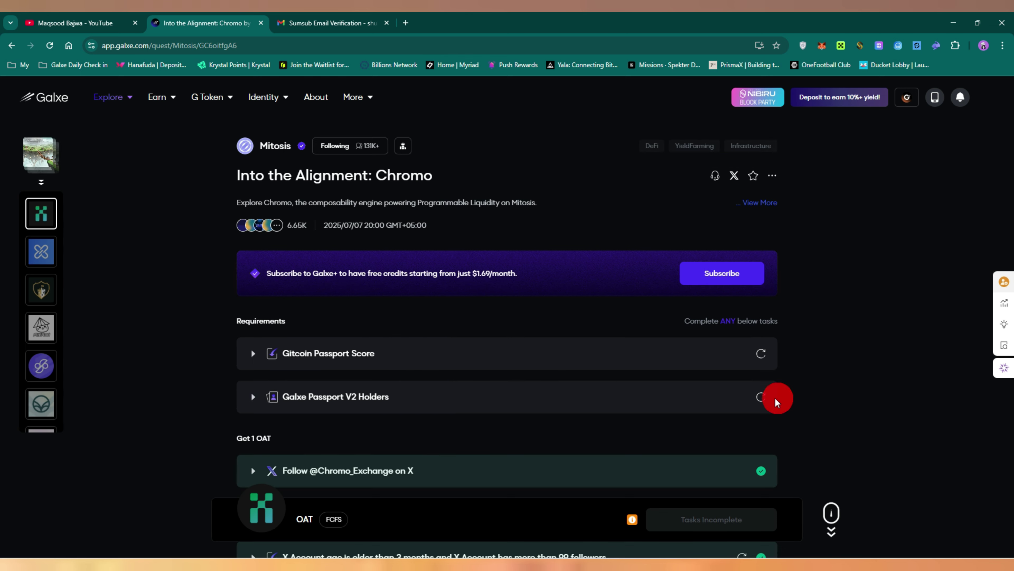
left_click(761, 398)
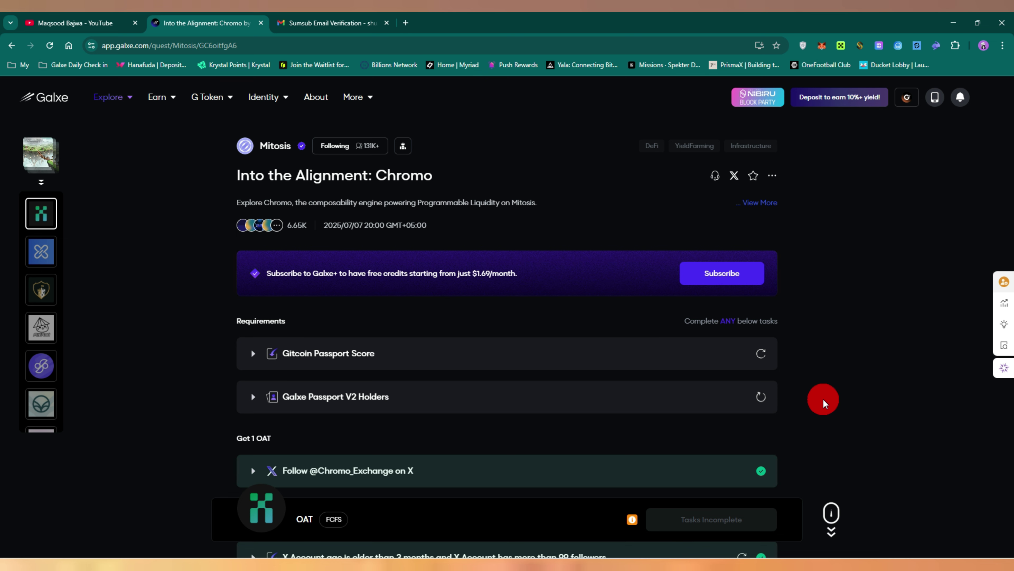
Visit the Chromo website through its quest task, and verify the website visit and the X account requirement.
scroll(795, 366, "down", 1)
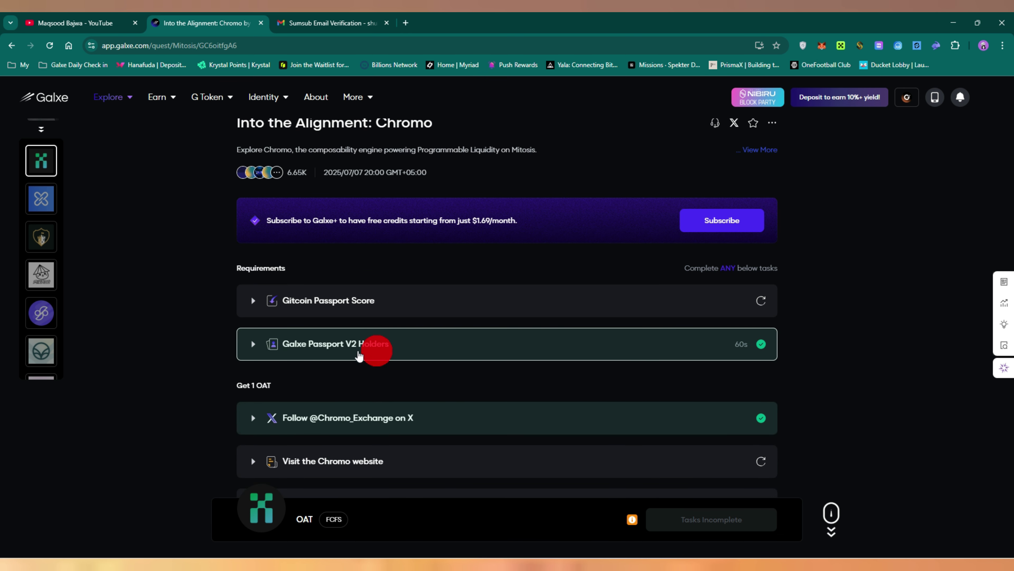
scroll(613, 354, "down", 1)
scroll(613, 354, "down", 1)
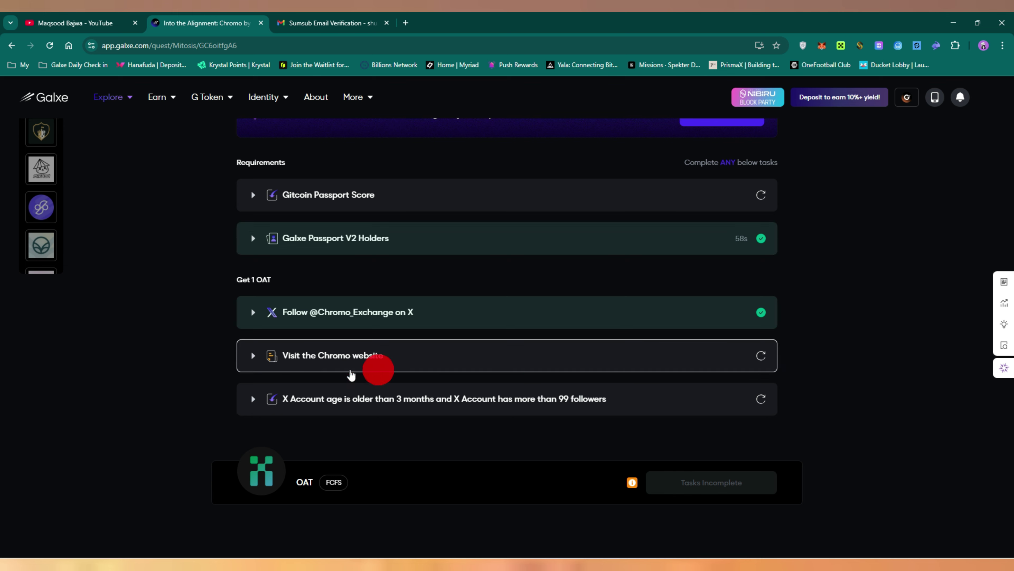
left_click(340, 359)
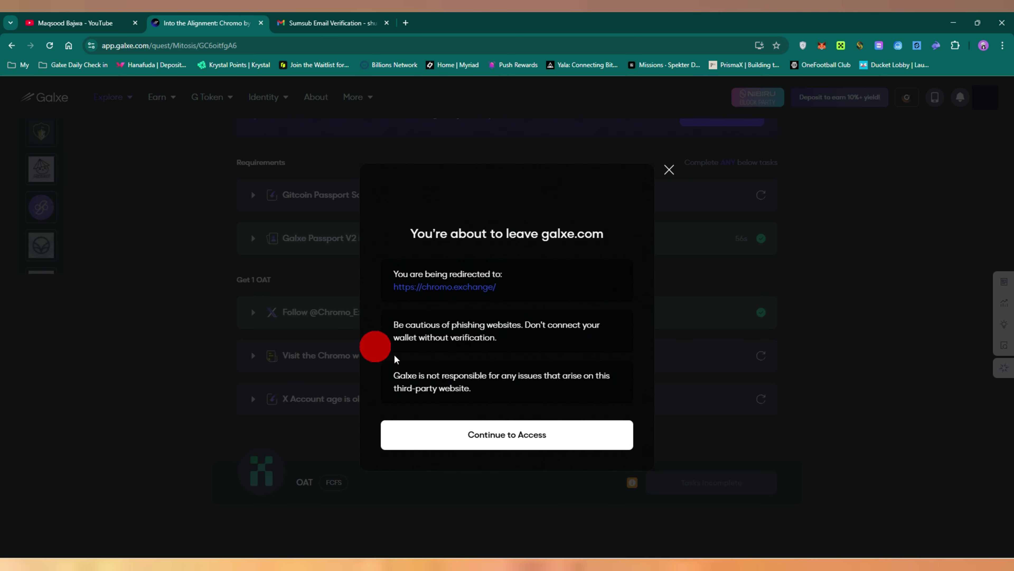
left_click(476, 437)
left_click(204, 25)
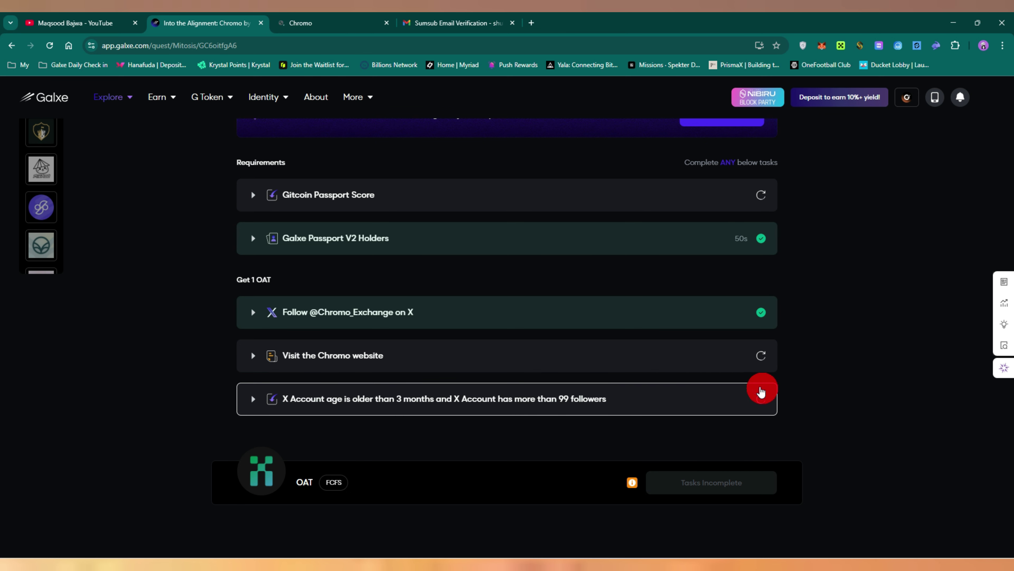
left_click(734, 361)
left_click(761, 355)
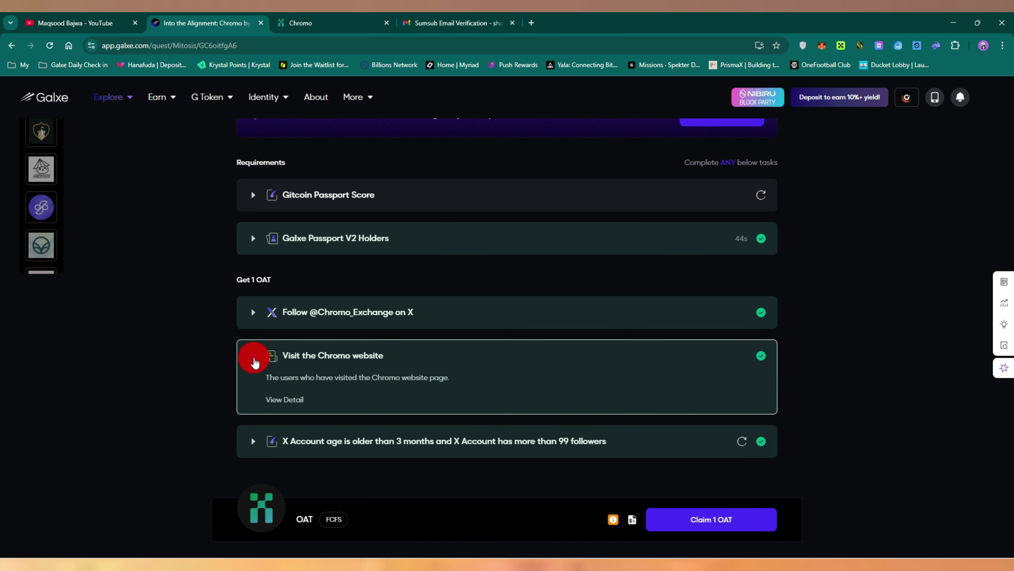
left_click(253, 356)
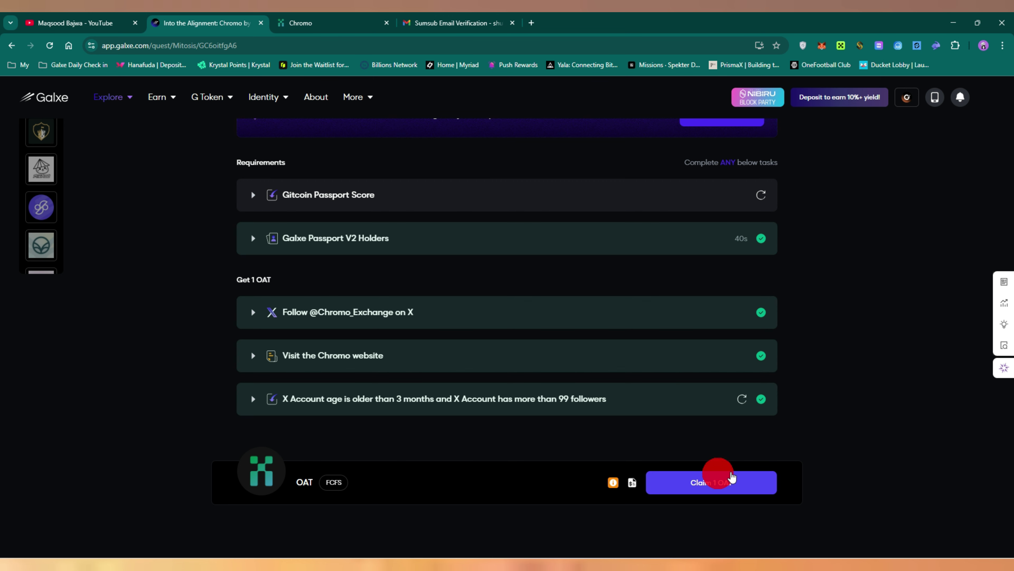
Claim the quest's 1 OAT directly, without making a Smart Savings deposit.
left_click(732, 482)
left_click(613, 372)
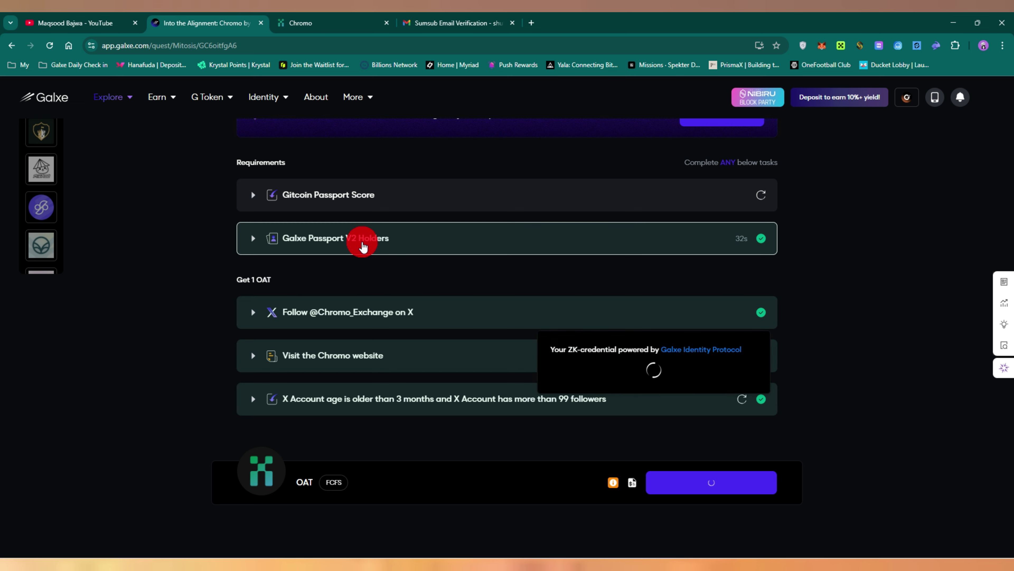
left_click(639, 430)
left_click(586, 437)
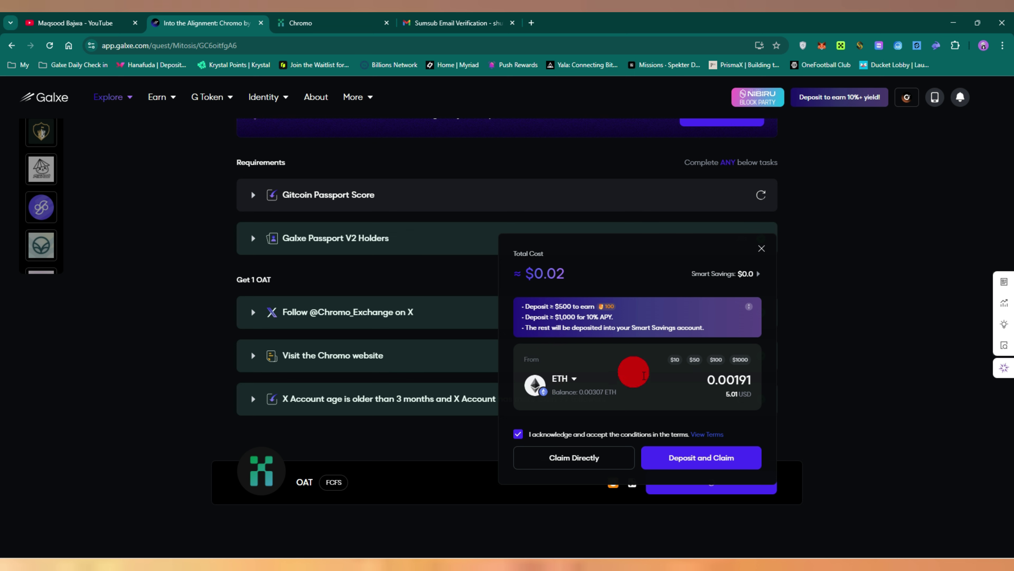
left_click(582, 457)
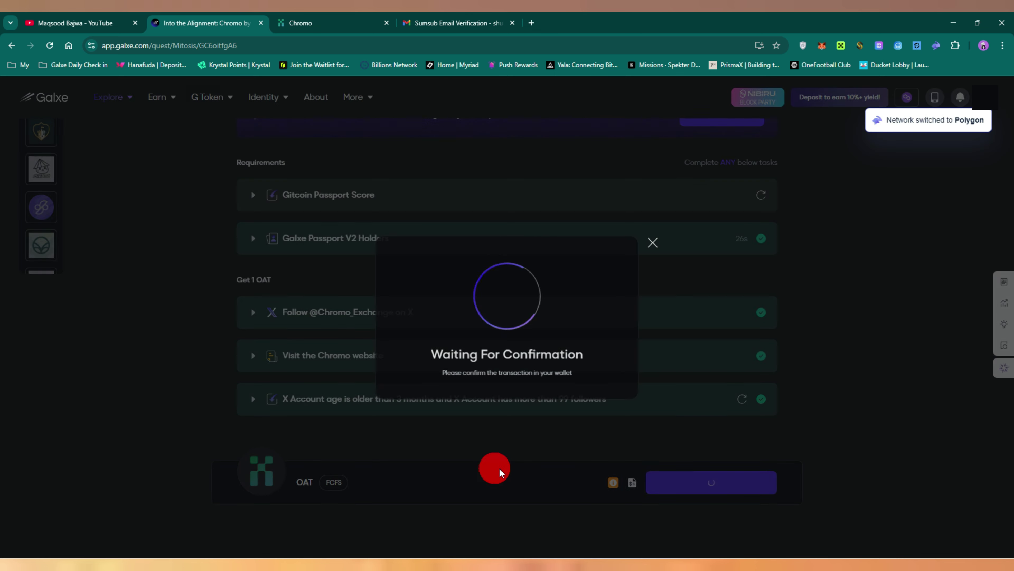
Sign and confirm the Mint NFT transaction on Polygon in Rabby Wallet, and close the submission dialog.
left_click_drag(850, 27, 849, 96)
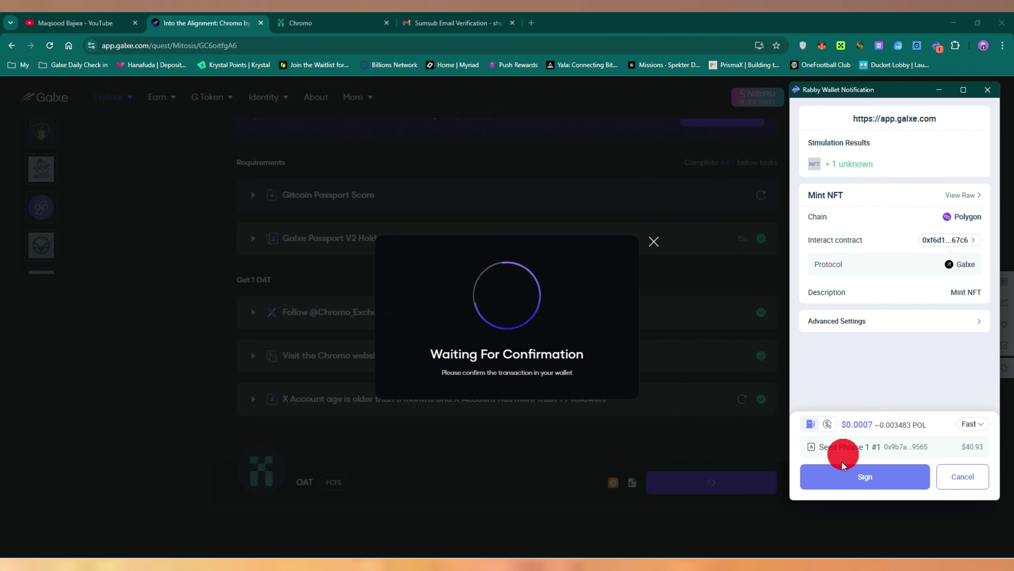
left_click(850, 477)
left_click(846, 475)
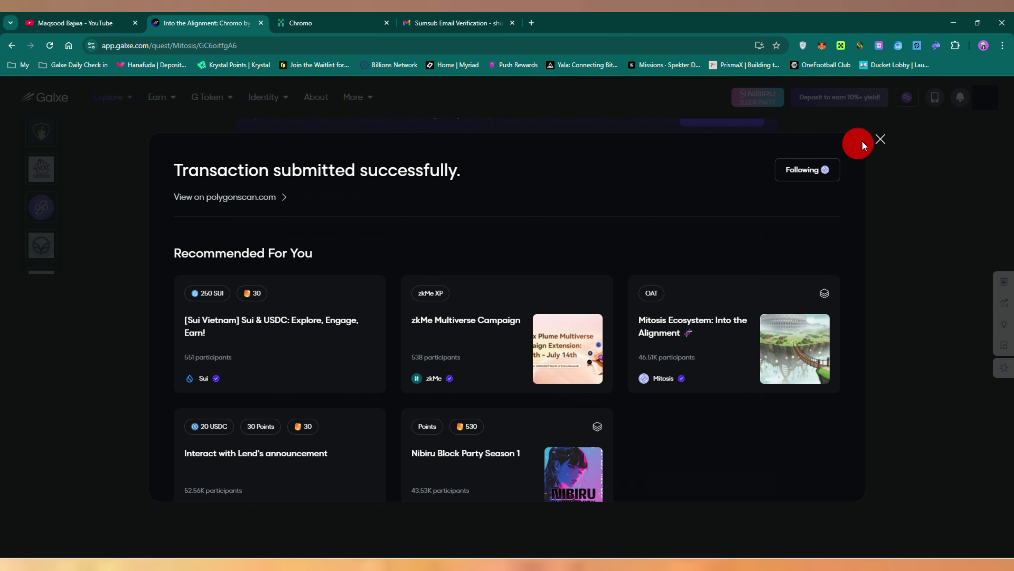
left_click(881, 139)
Open the Galxe Passport page from the quest and view the passport and its management options.
mouse_move(267, 99)
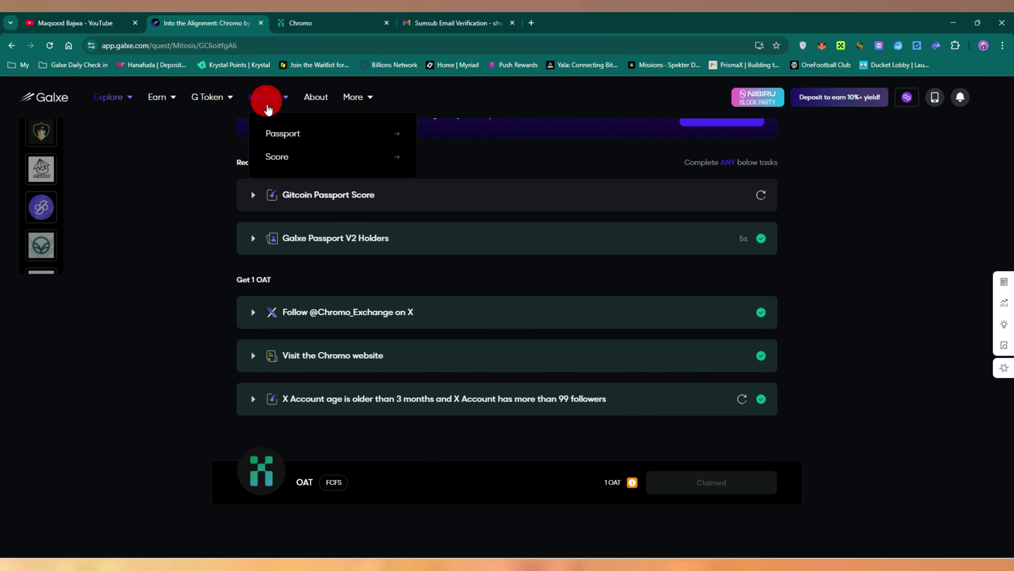
left_click(290, 134)
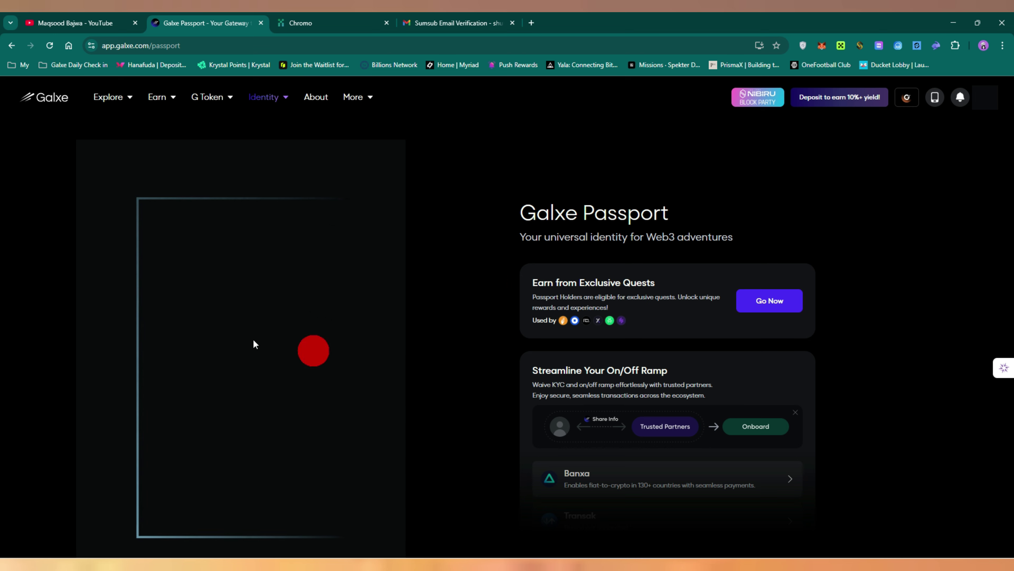
scroll(440, 295, "down", 4)
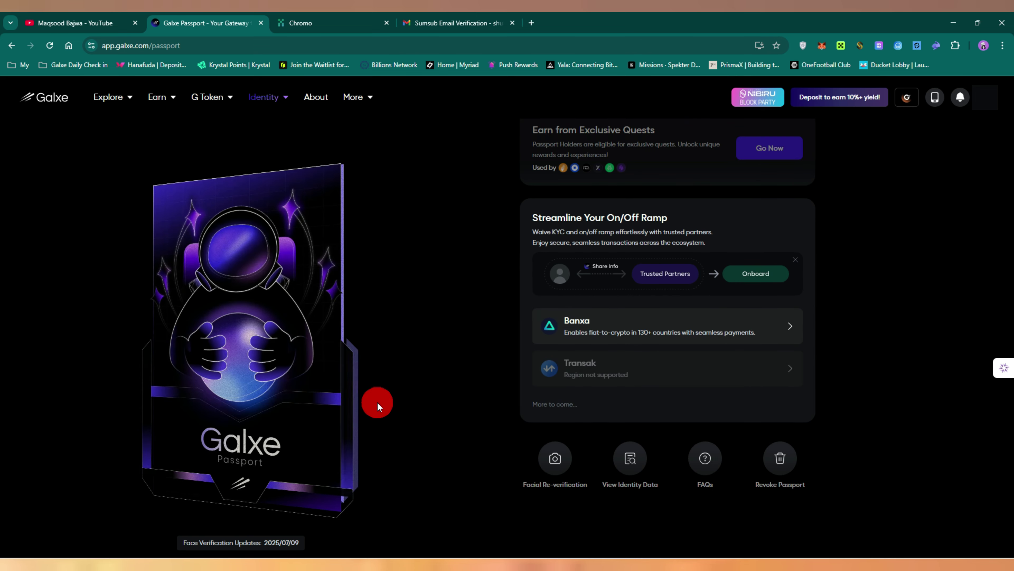
Open the Galxe Score page and examine the overall score, subscription details and metric levels.
mouse_move(267, 96)
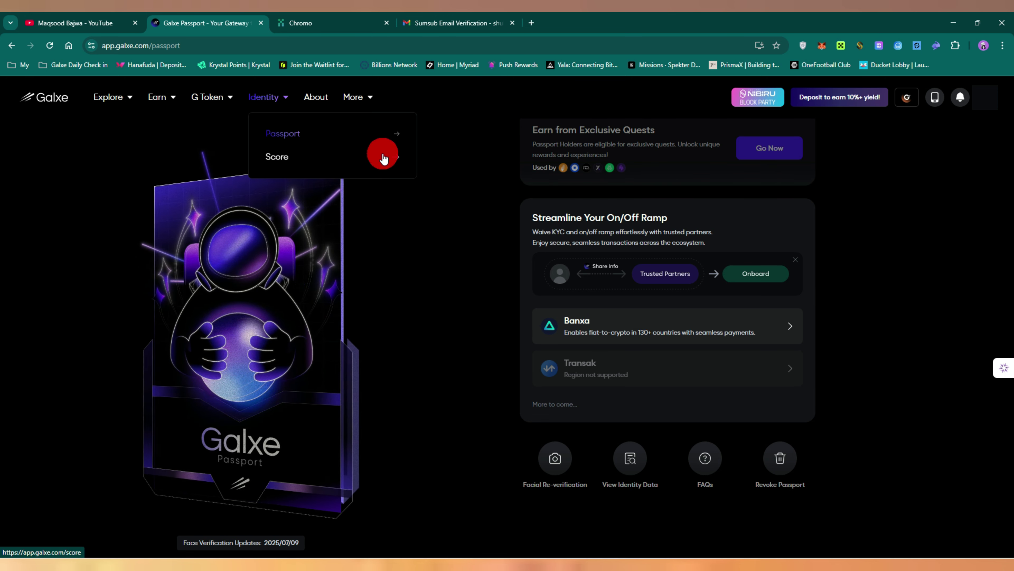
left_click(394, 160)
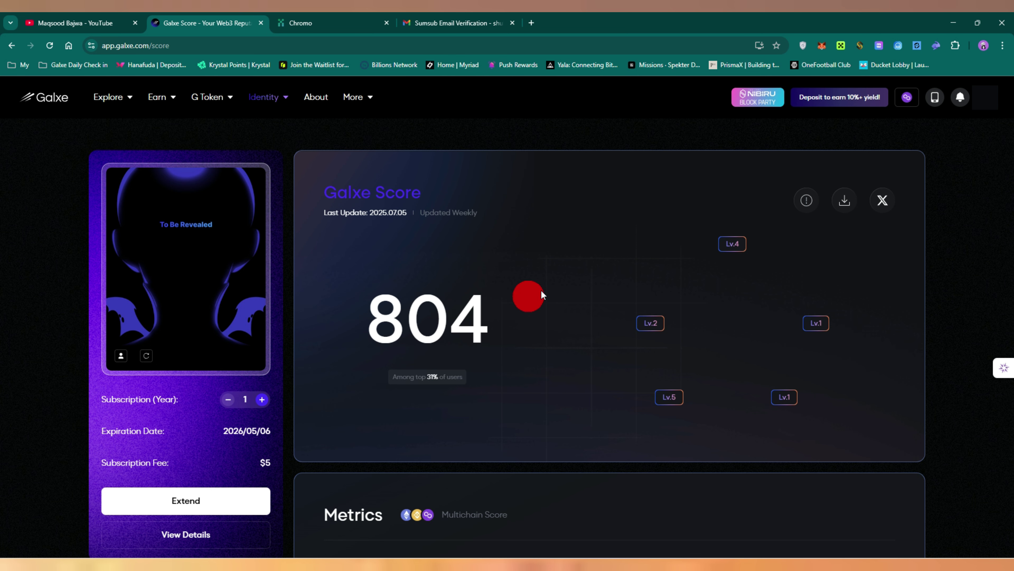
scroll(564, 281, "down", 2)
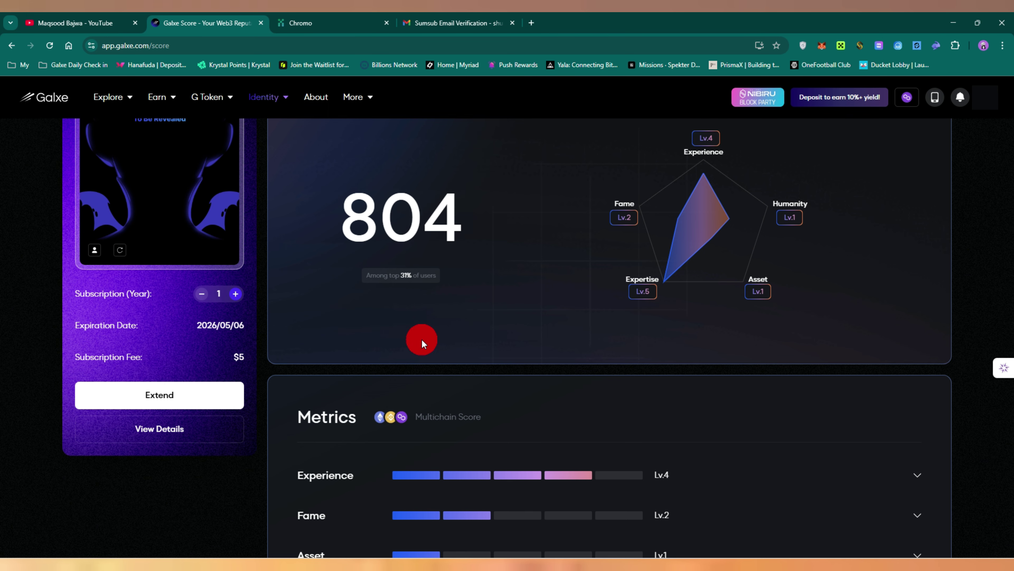
scroll(419, 338, "up", 3)
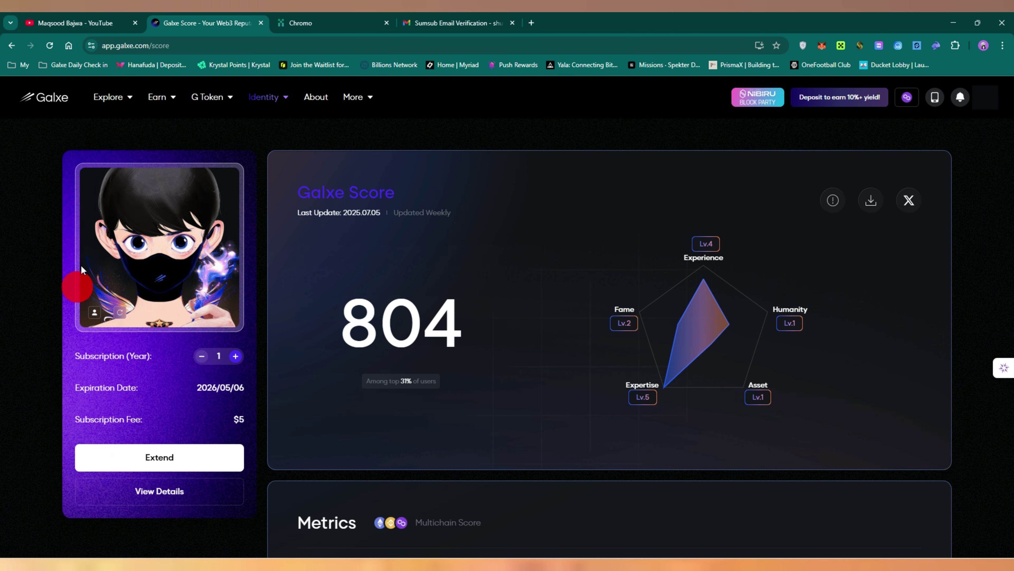
scroll(160, 386, "down", 1)
scroll(160, 386, "down", 3)
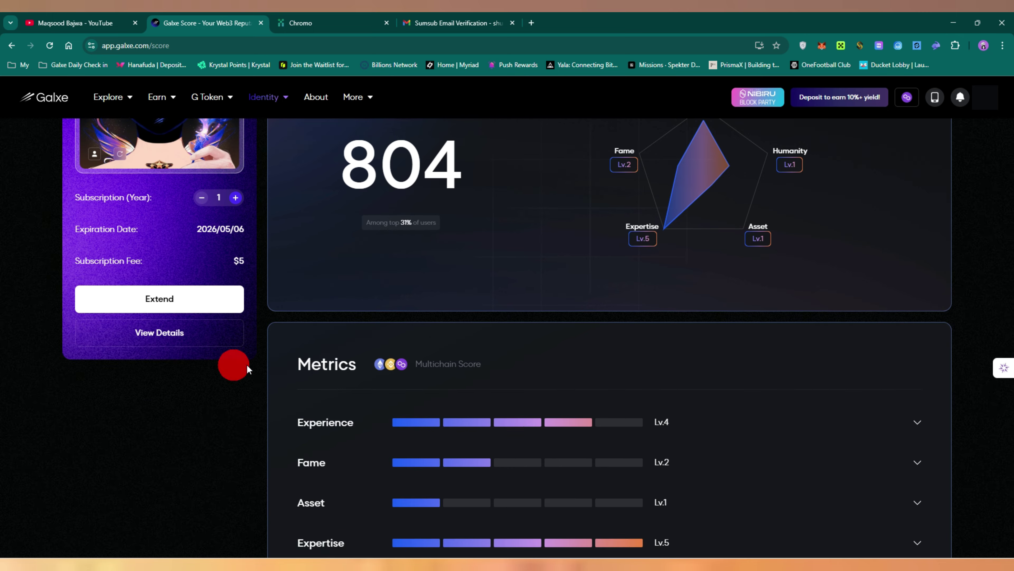
scroll(245, 359, "down", 7)
scroll(203, 344, "up", 10)
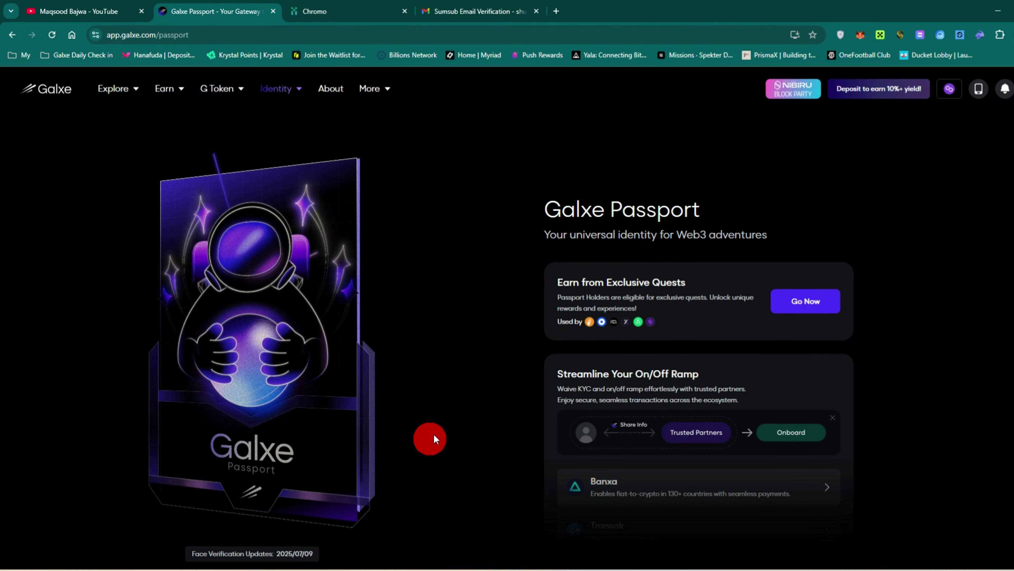
Switch to the YouTube channel's videos page.
left_click(80, 11)
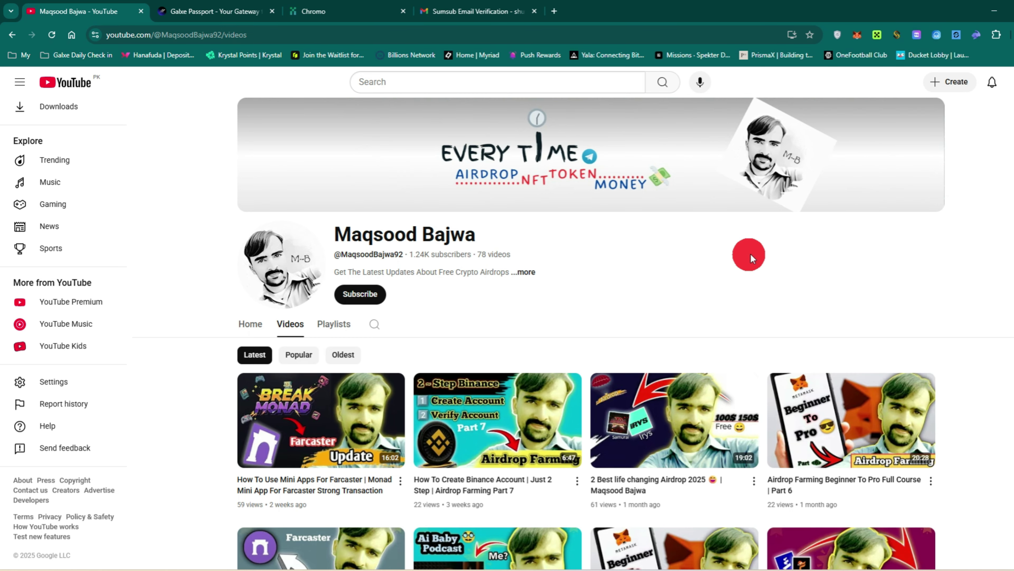
Subscribe to the YouTube channel and set its notifications to All.
left_click(367, 294)
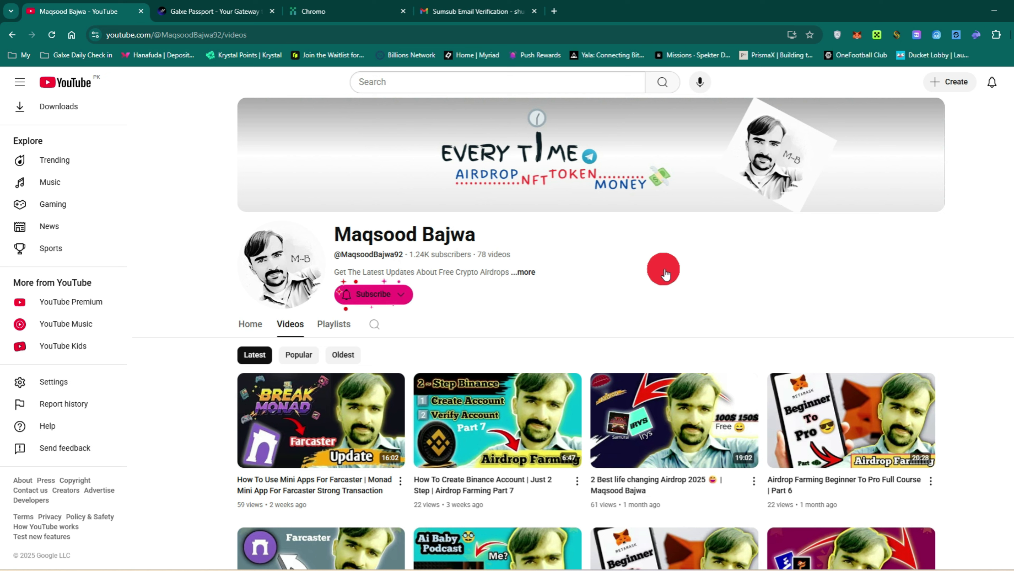
left_click(411, 298)
left_click(423, 316)
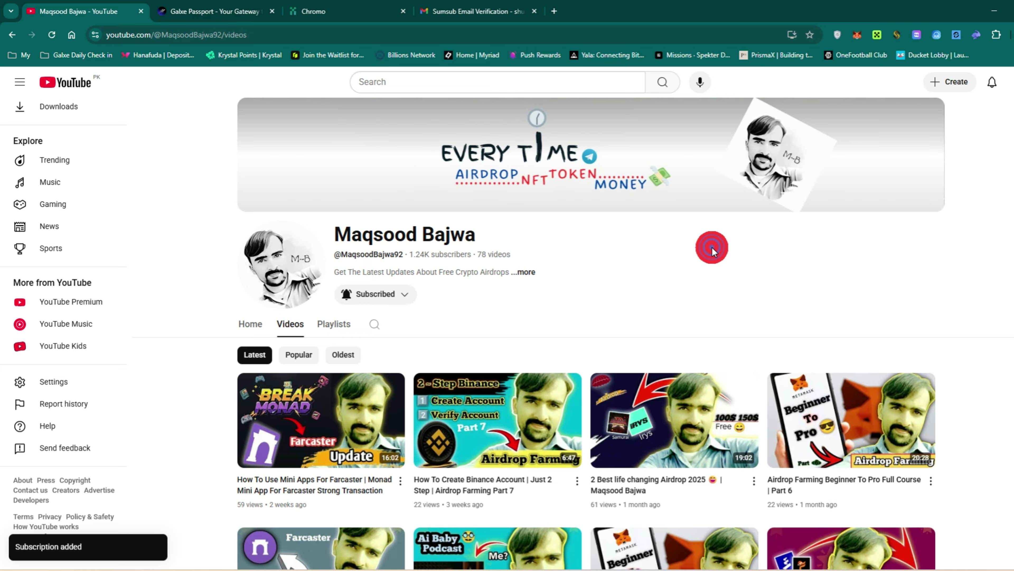
Look through the channel's latest uploads, examining the titles and thumbnails of its airdrop videos.
scroll(763, 231, "down", 3)
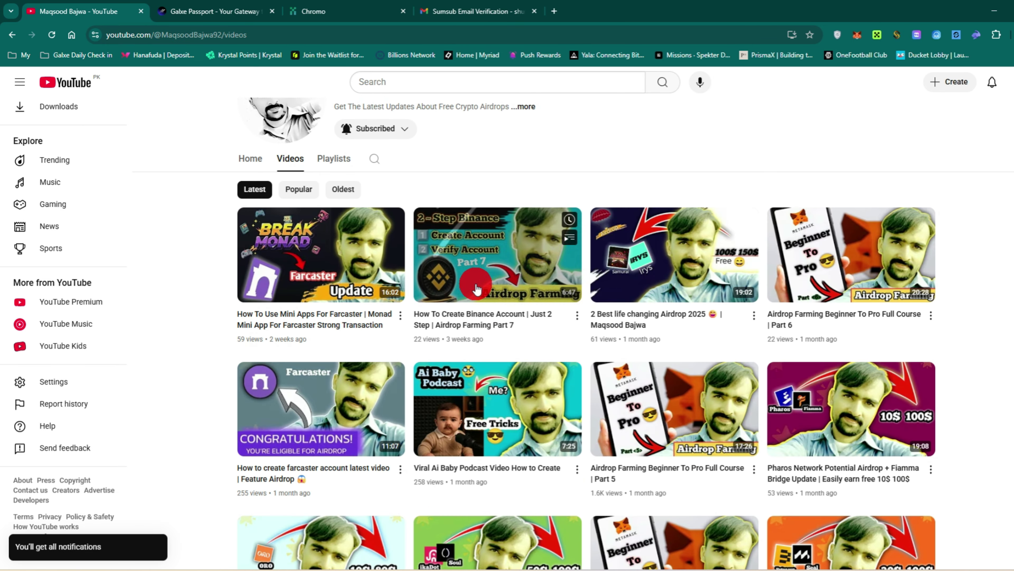
scroll(574, 175, "up", 3)
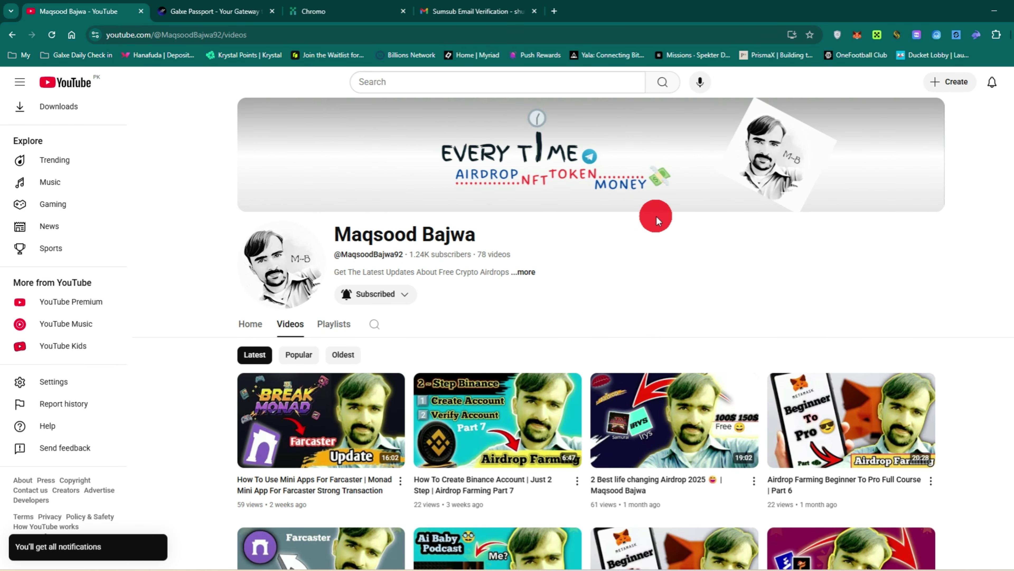
scroll(529, 280, "down", 2)
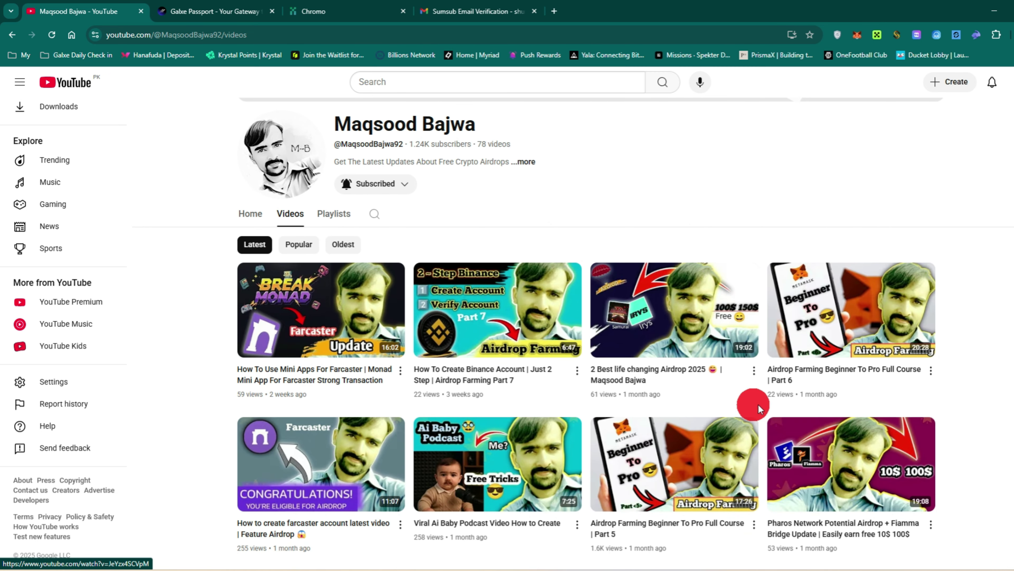
scroll(763, 406, "down", 3)
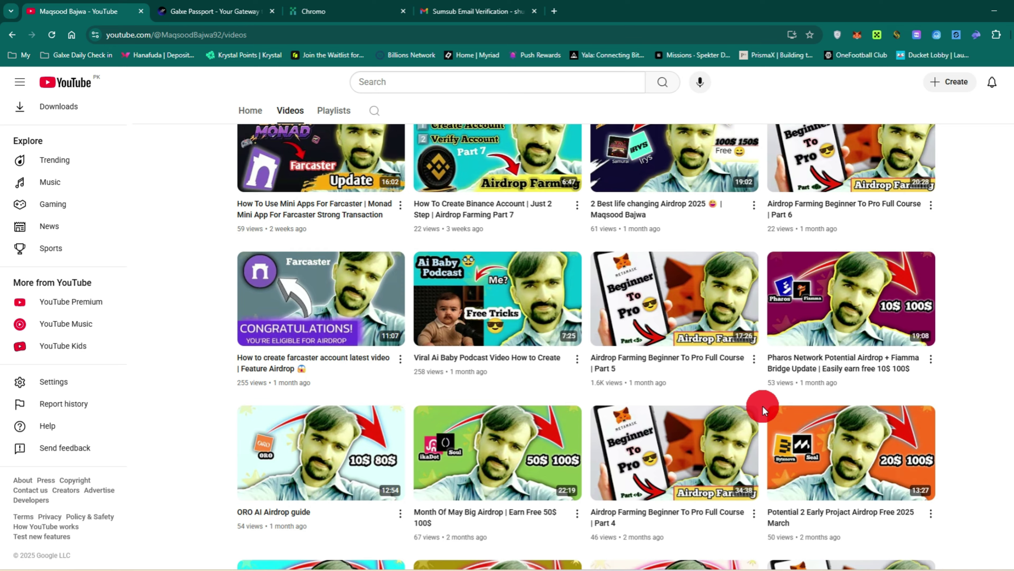
scroll(763, 405, "up", 5)
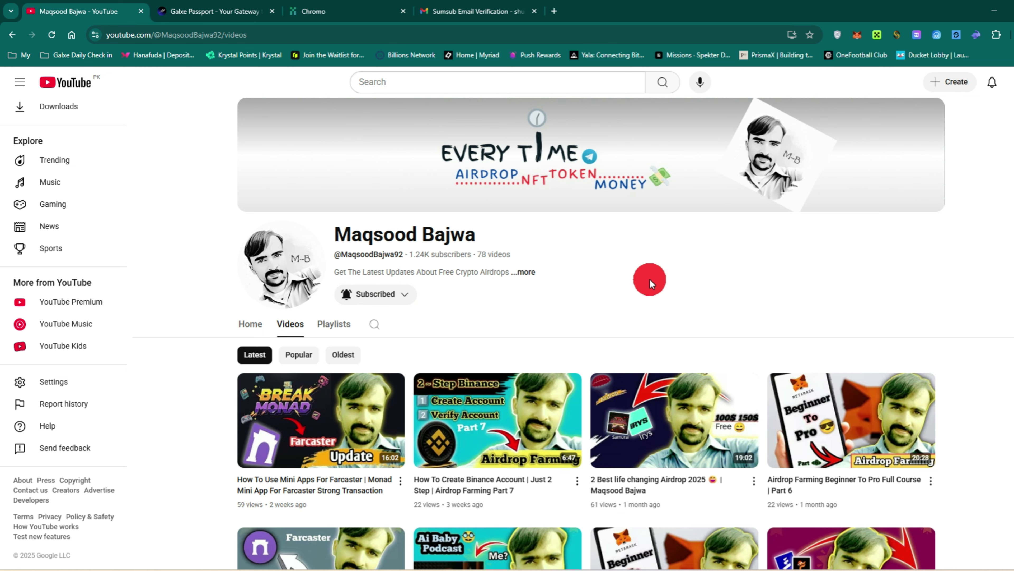
scroll(663, 274, "down", 8)
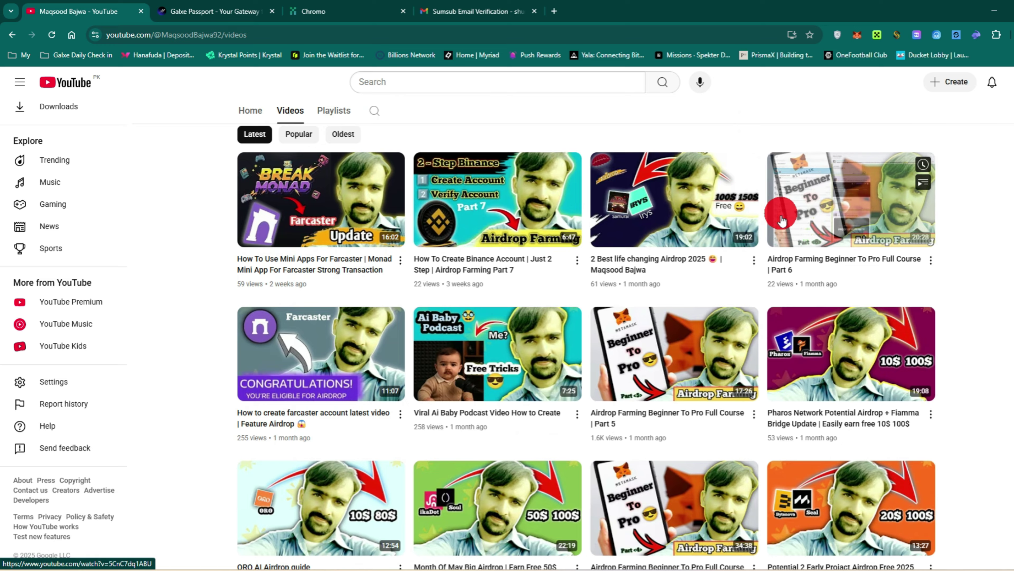
scroll(769, 226, "down", 6)
scroll(766, 253, "up", 15)
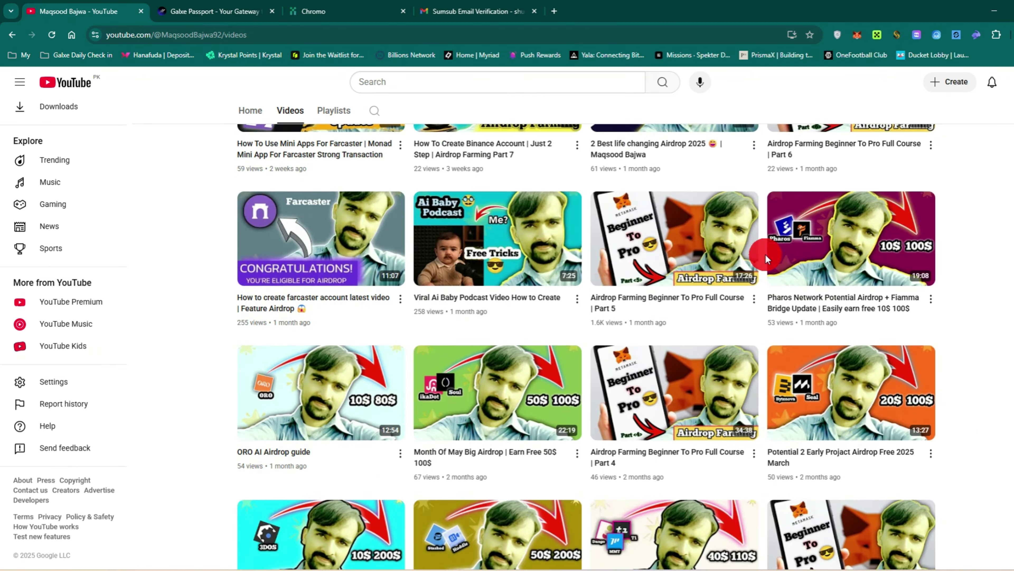